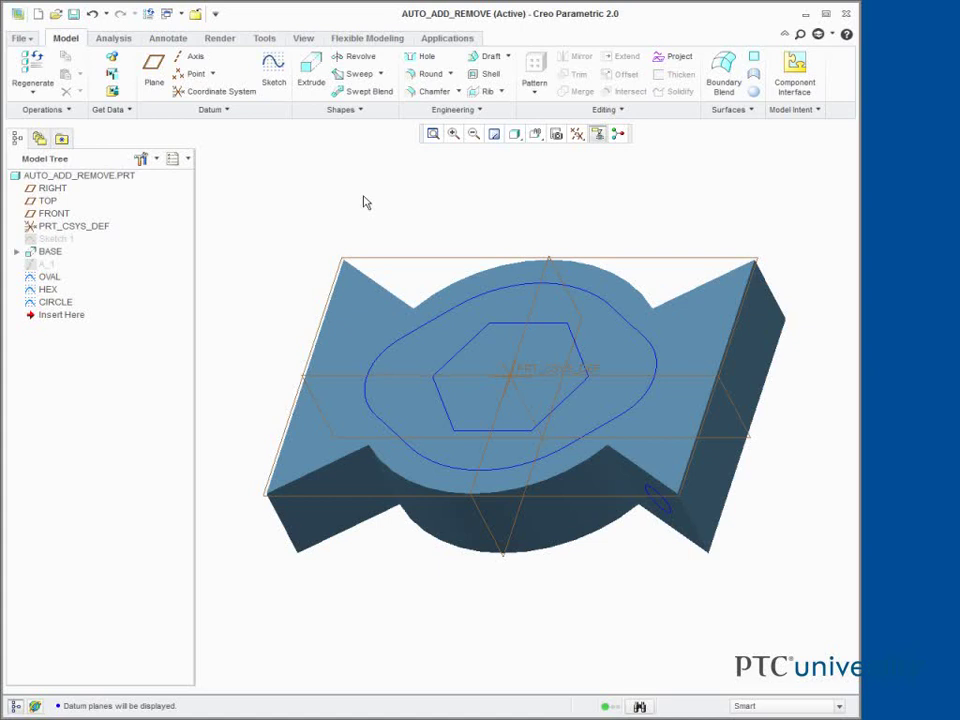
- Uncheck all datum display filters to hide the datum planes
{"action": "left_click", "coordinate": [577, 135]}
{"action": "left_click", "coordinate": [577, 157]}
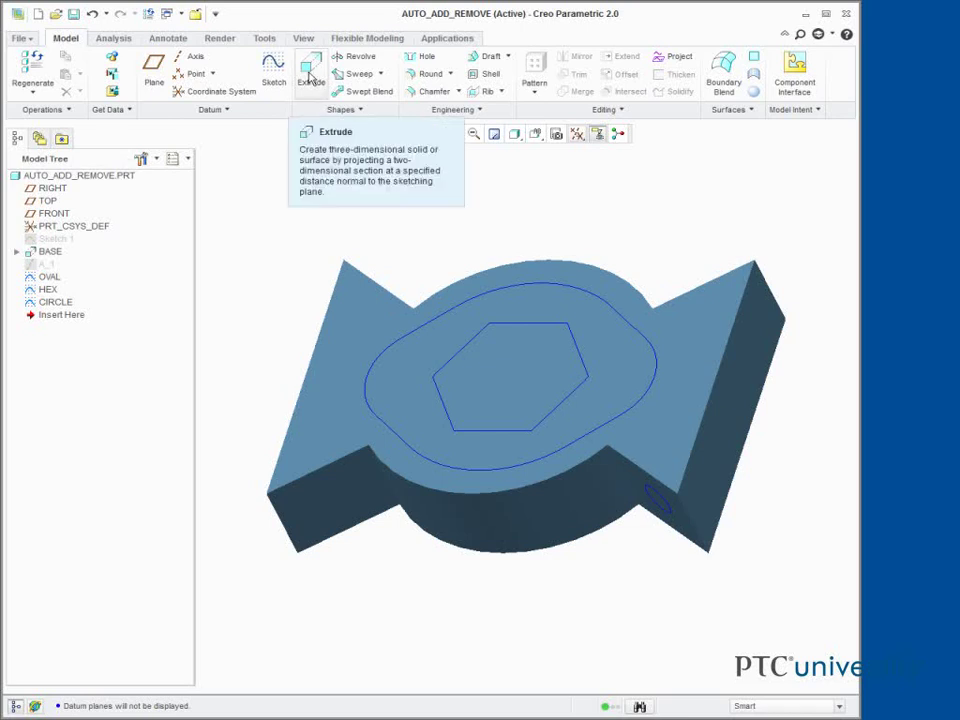
{"action": "left_click", "coordinate": [311, 75]}
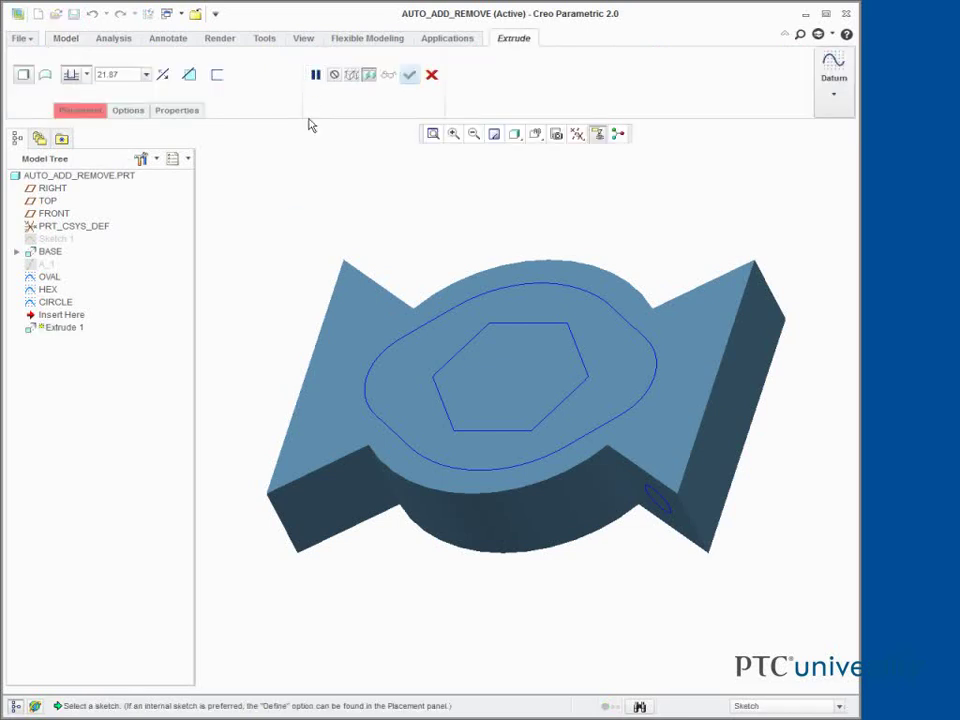
{"action": "left_click", "coordinate": [48, 277]}
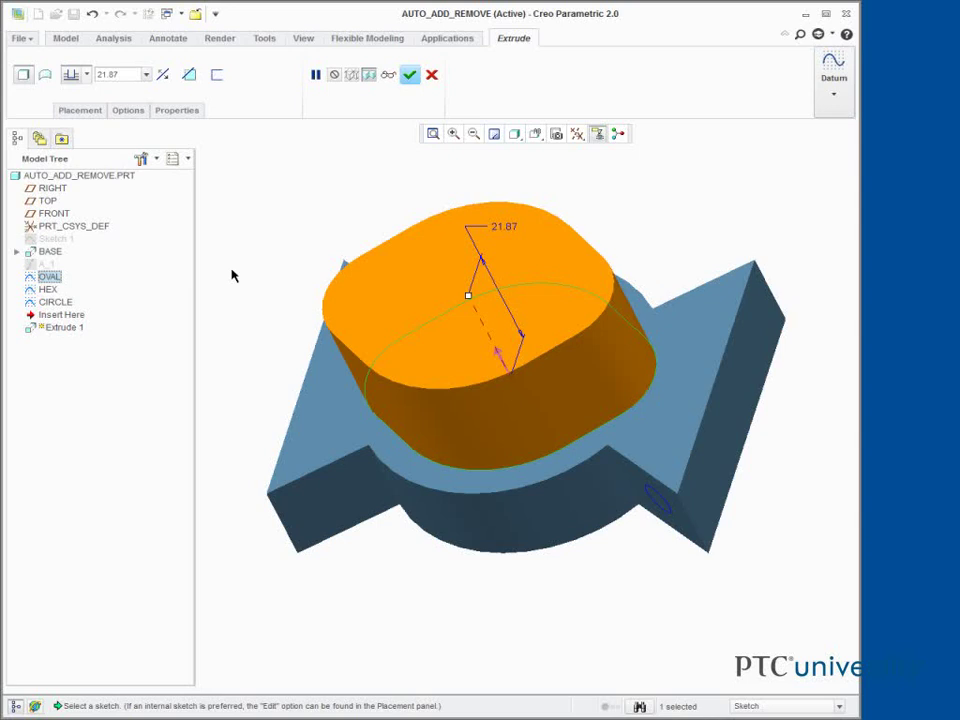
{"action": "left_click_drag", "start_coordinate": [469, 297], "coordinate": [521, 427]}
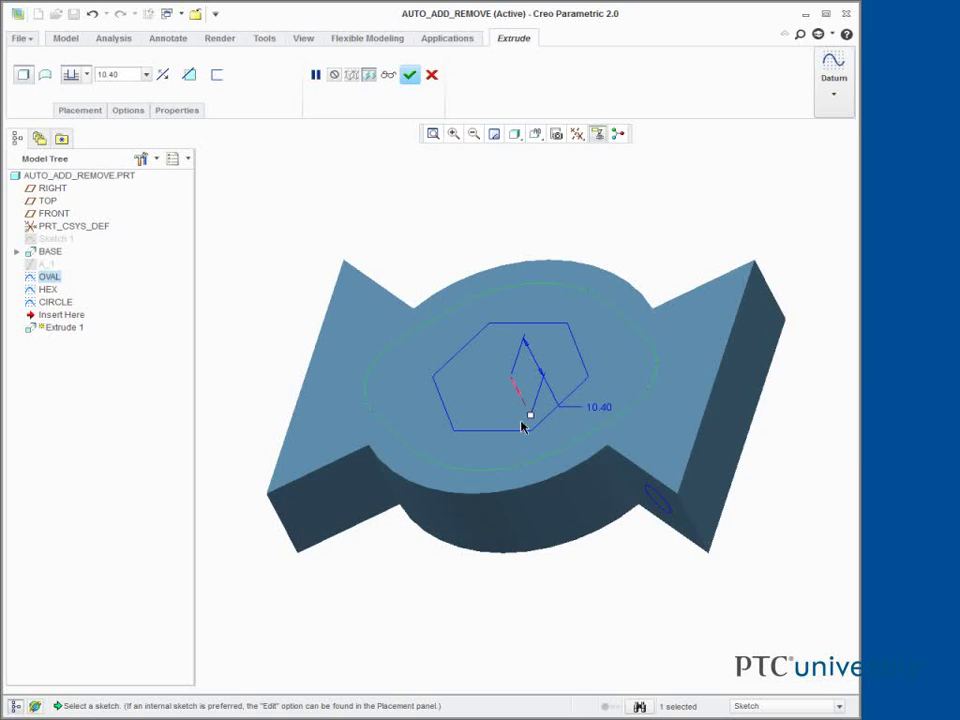
{"action": "left_click", "coordinate": [432, 75]}
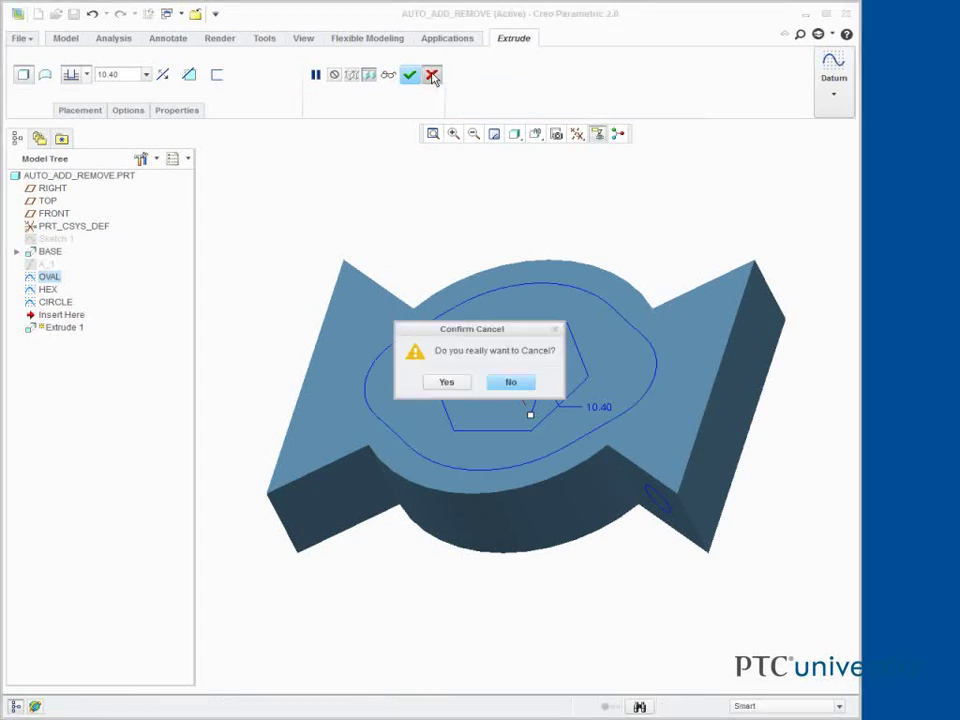
{"action": "left_click", "coordinate": [447, 382]}
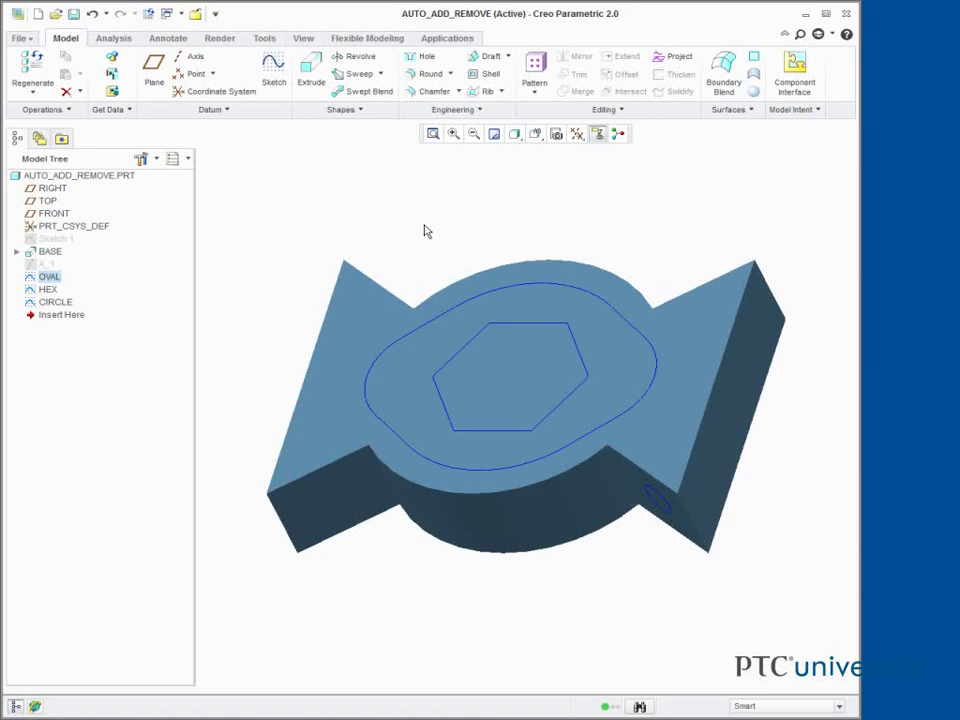
- Add auto_add_remove with value yes in the Configuration Editor, applying it without saving to config
{"action": "left_click", "coordinate": [19, 38]}
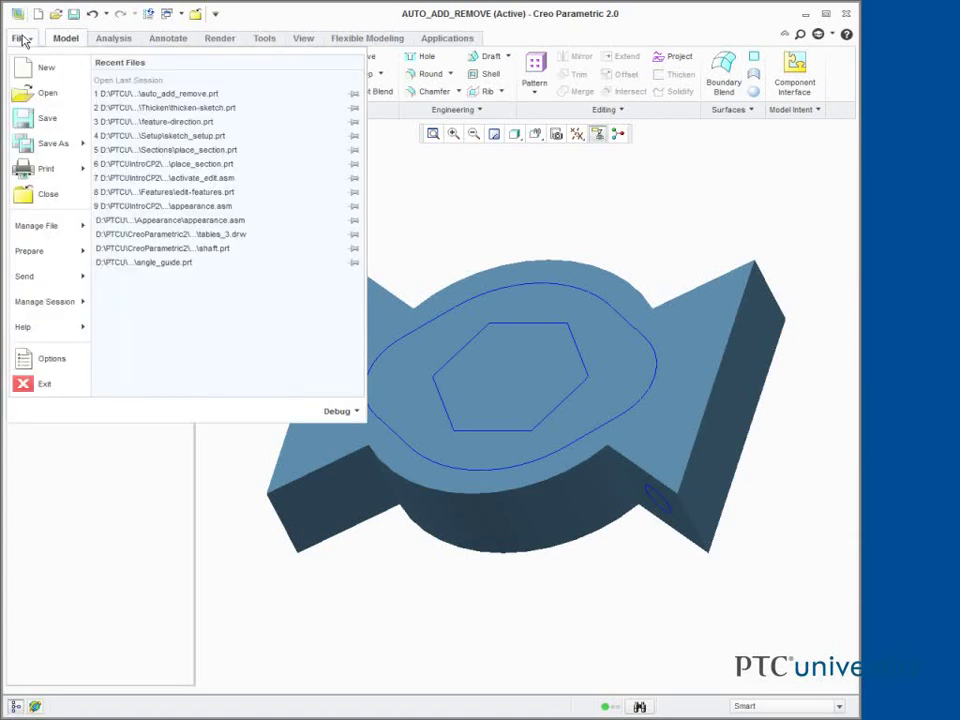
{"action": "left_click", "coordinate": [42, 359]}
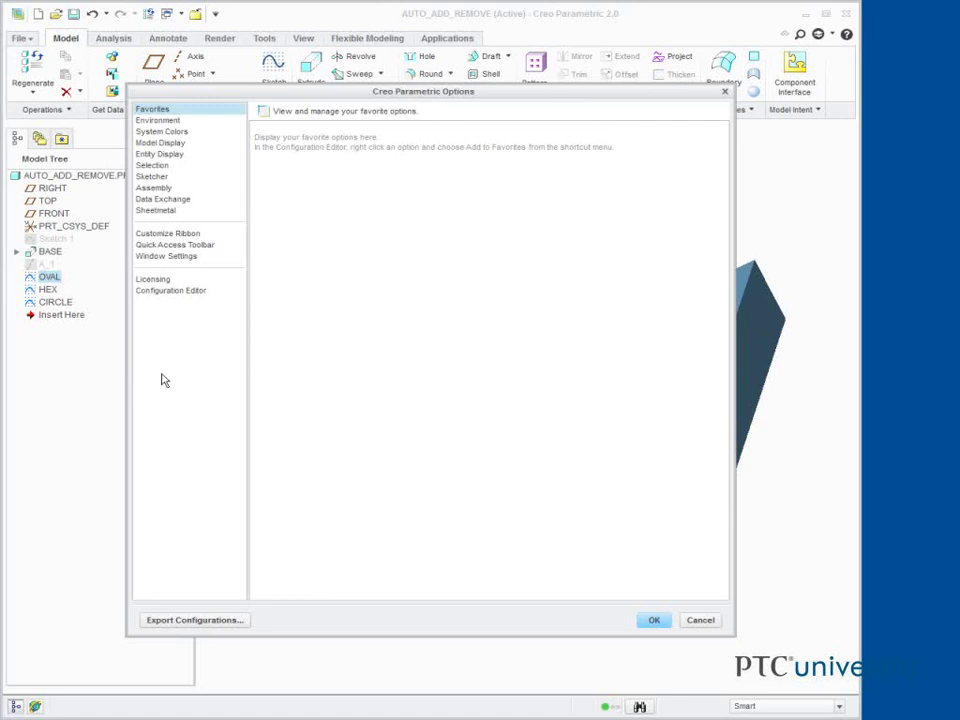
{"action": "left_click", "coordinate": [180, 292]}
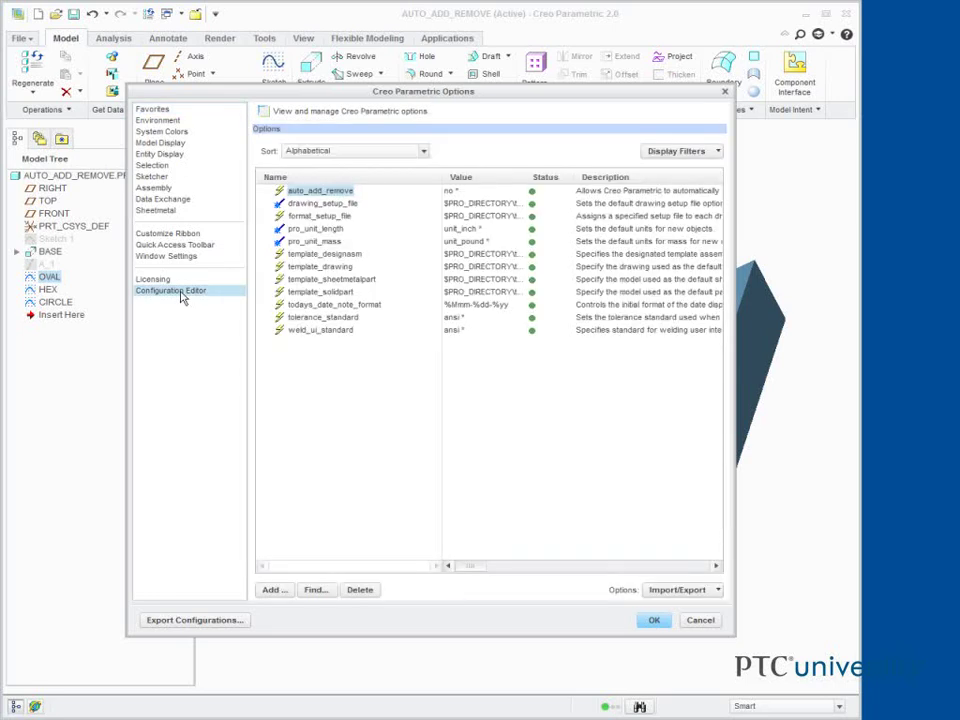
{"action": "left_click", "coordinate": [282, 595]}
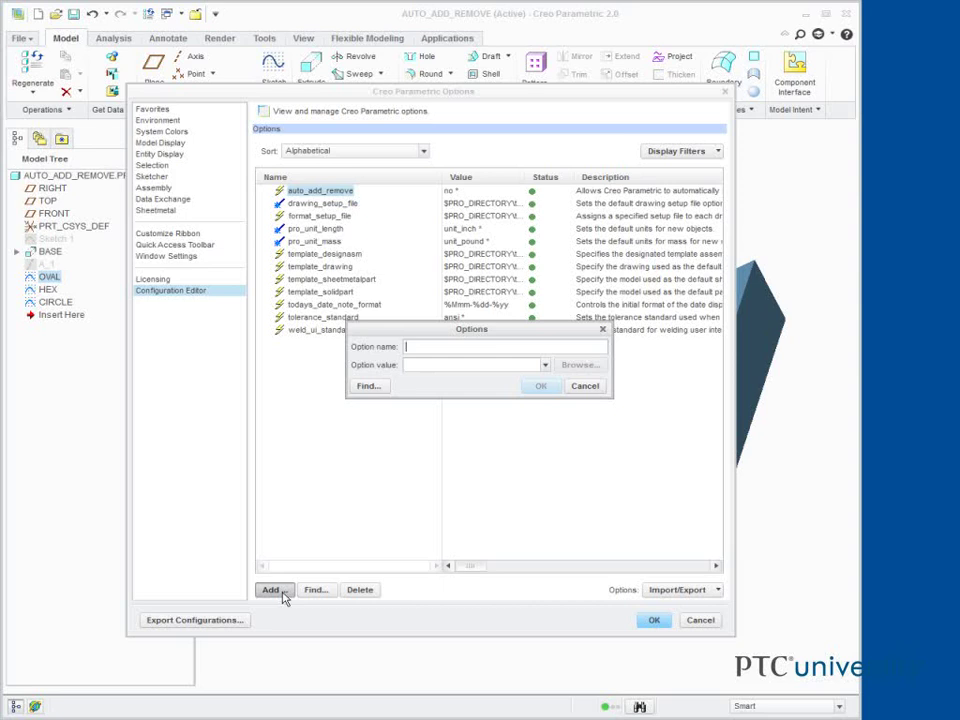
{"action": "type", "text": "auto"}
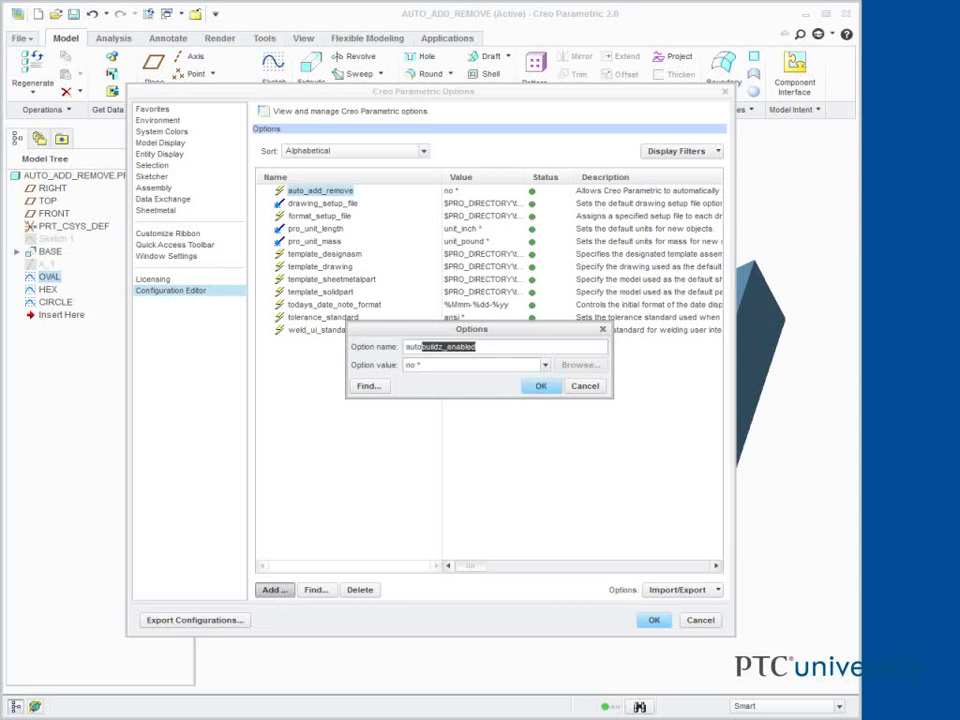
{"action": "type", "text": "_add_remove"}
{"action": "left_click", "coordinate": [545, 365]}
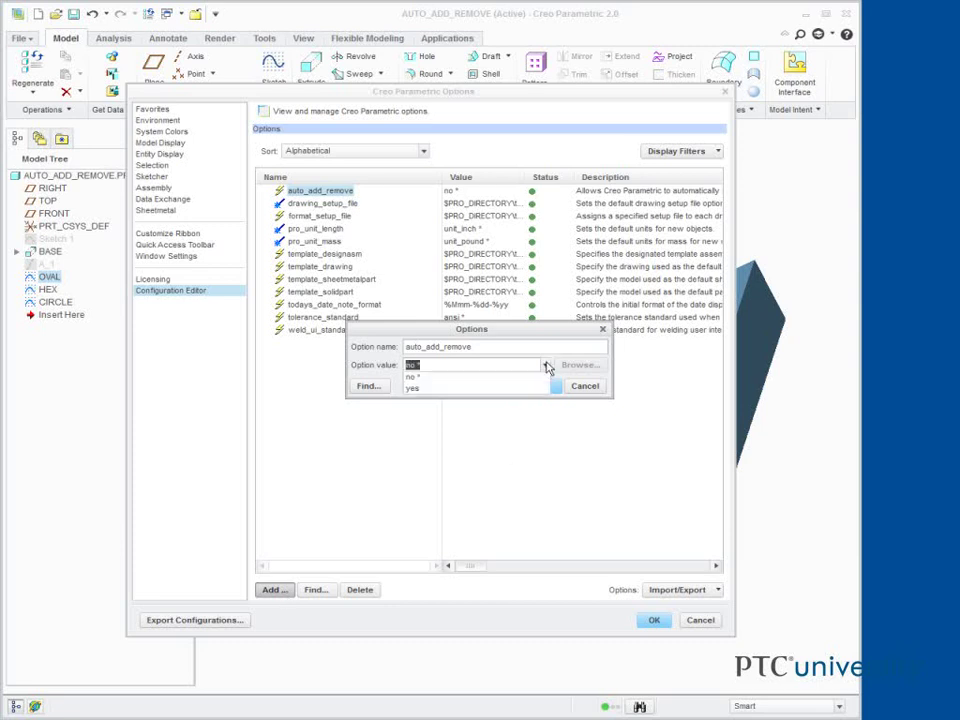
{"action": "left_click", "coordinate": [483, 390]}
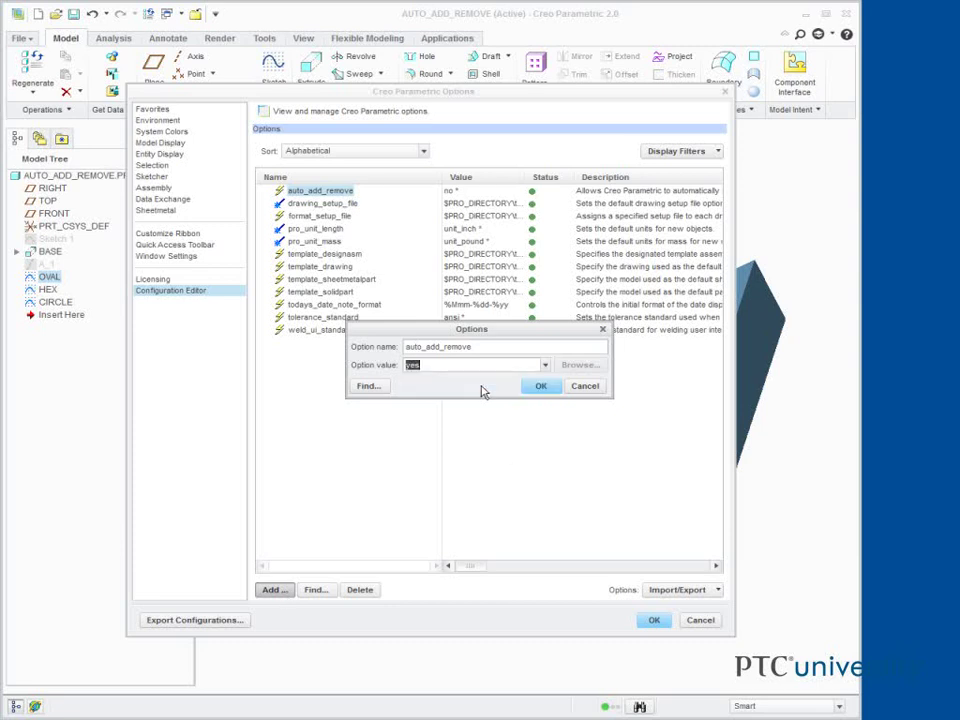
{"action": "left_click", "coordinate": [541, 386]}
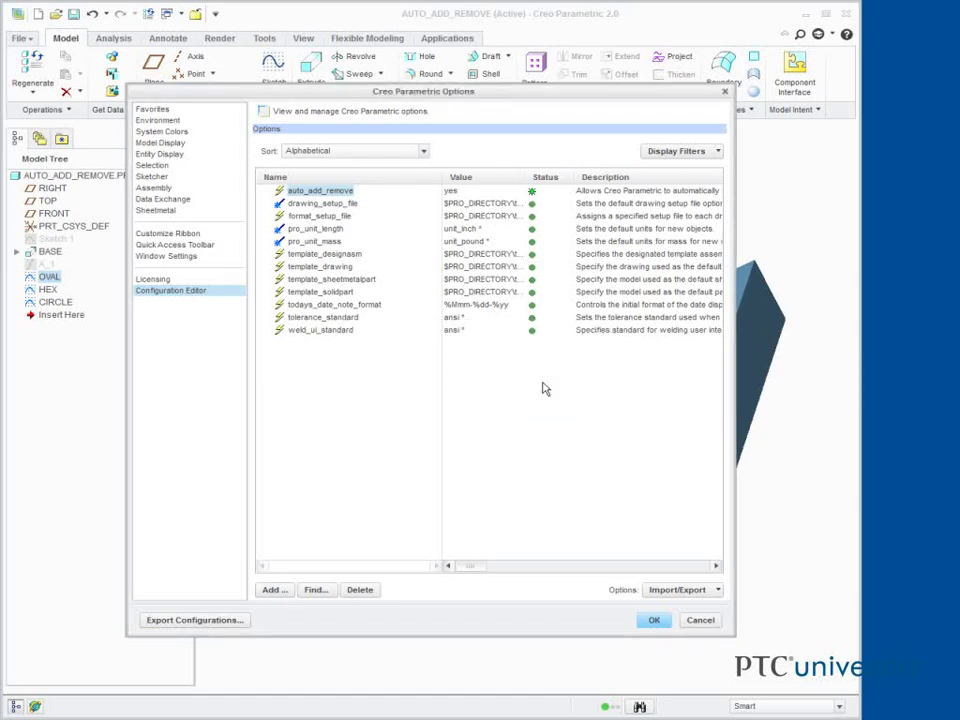
{"action": "left_click", "coordinate": [654, 620]}
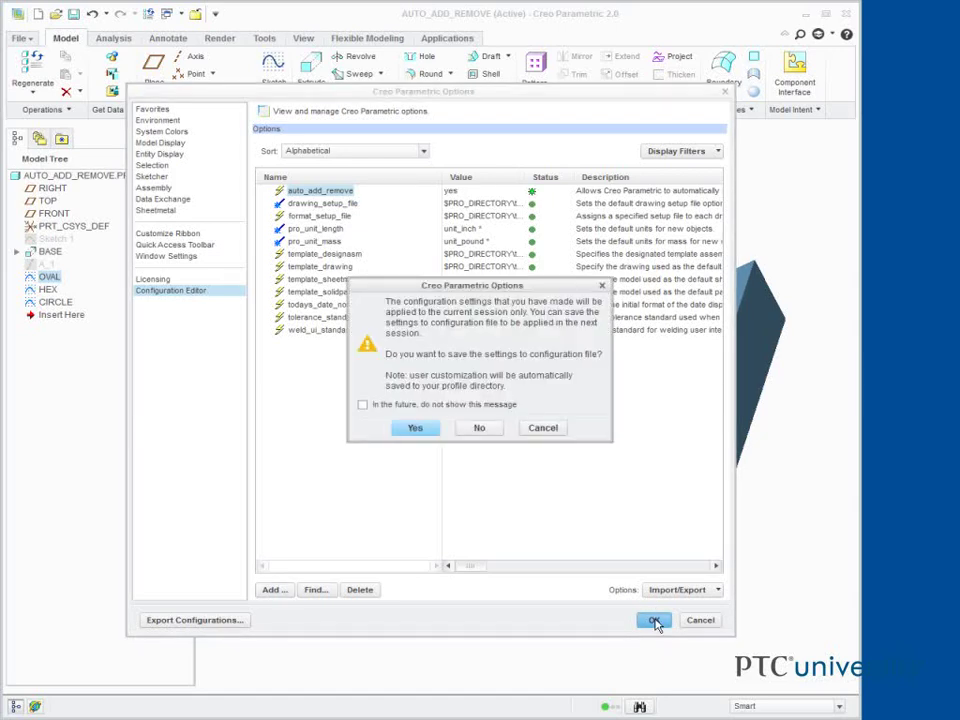
{"action": "left_click", "coordinate": [481, 428]}
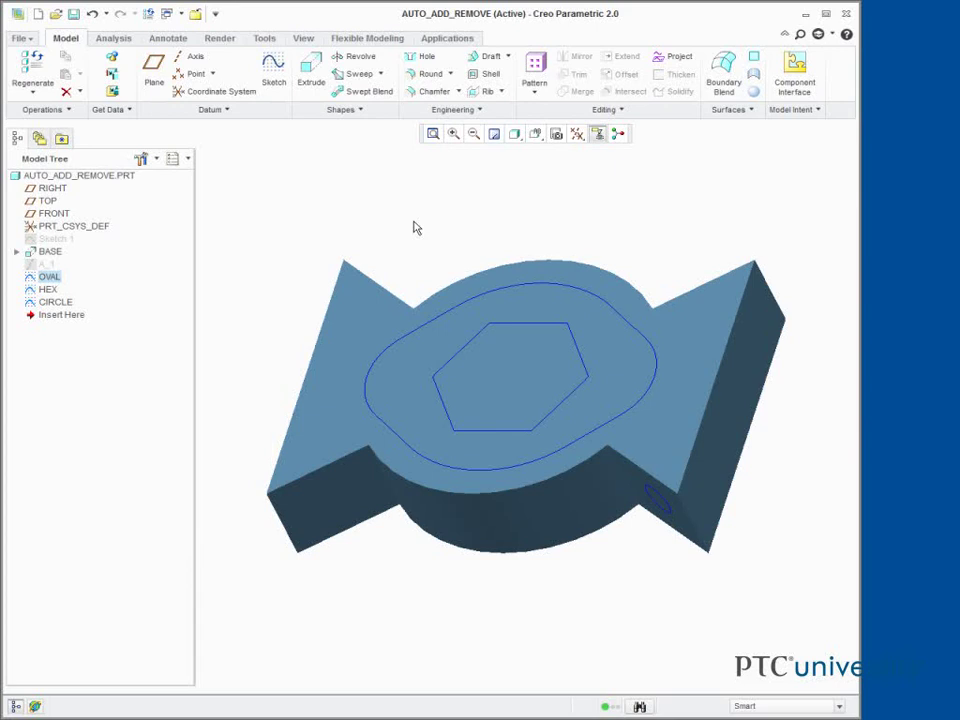
- Extrude the OVAL sketch down into the part to a depth of 10.00
{"action": "left_click", "coordinate": [310, 70]}
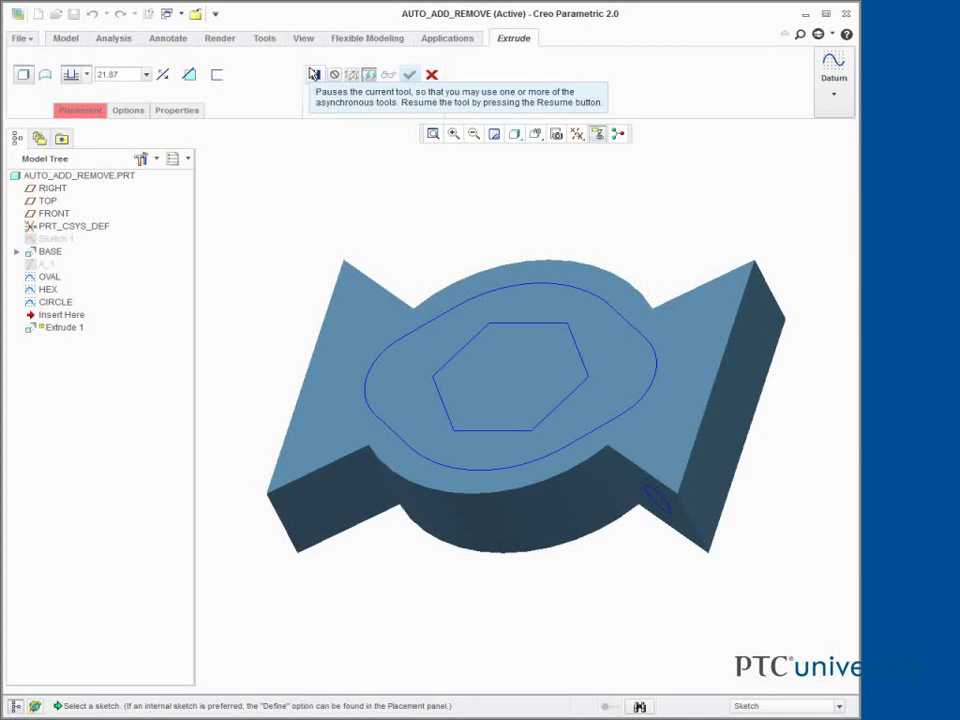
{"action": "left_click", "coordinate": [50, 277]}
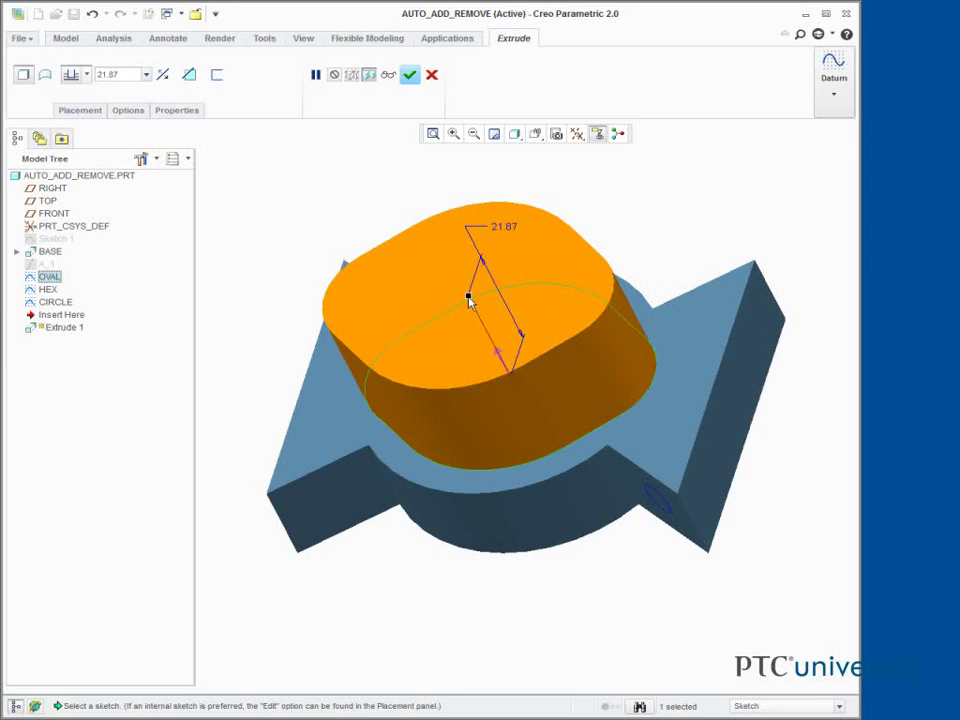
{"action": "left_click_drag", "start_coordinate": [469, 298], "coordinate": [535, 422]}
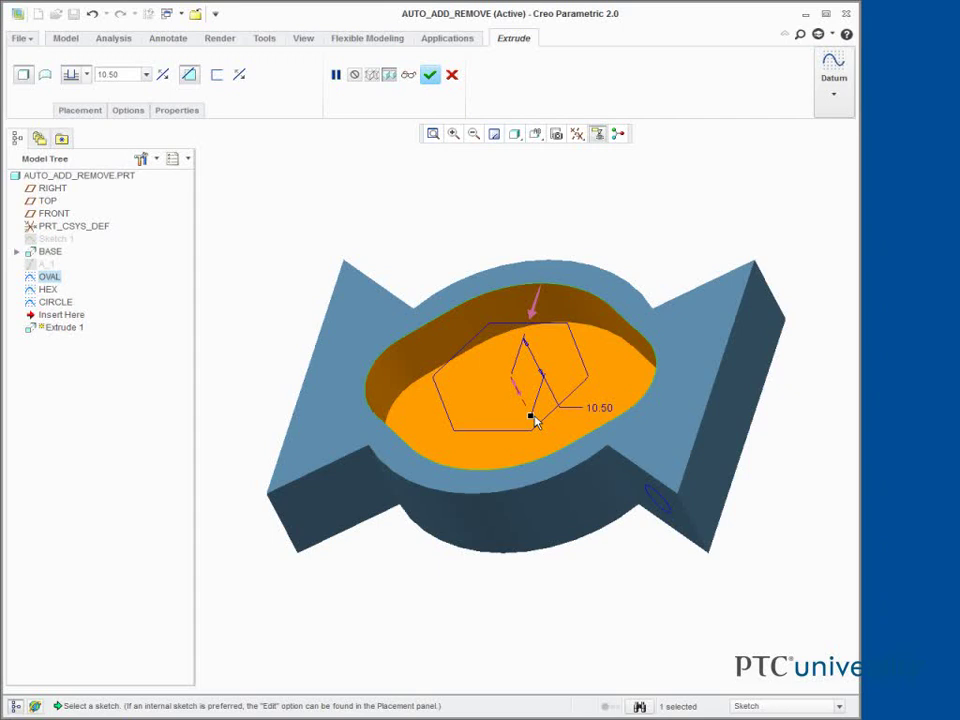
{"action": "double_click", "coordinate": [597, 407]}
{"action": "type", "text": "10"}
{"action": "key", "text": "Return"}
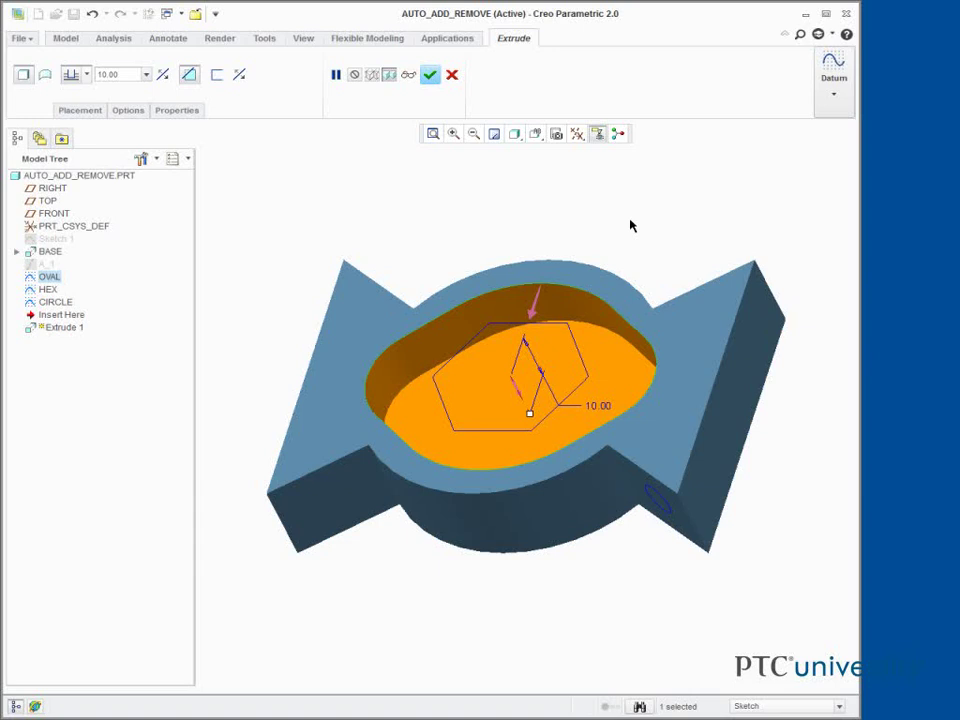
- Set the oval extrude to cut into the part as a pocket and finish it
{"action": "left_click", "coordinate": [190, 76]}
{"action": "left_click", "coordinate": [519, 395]}
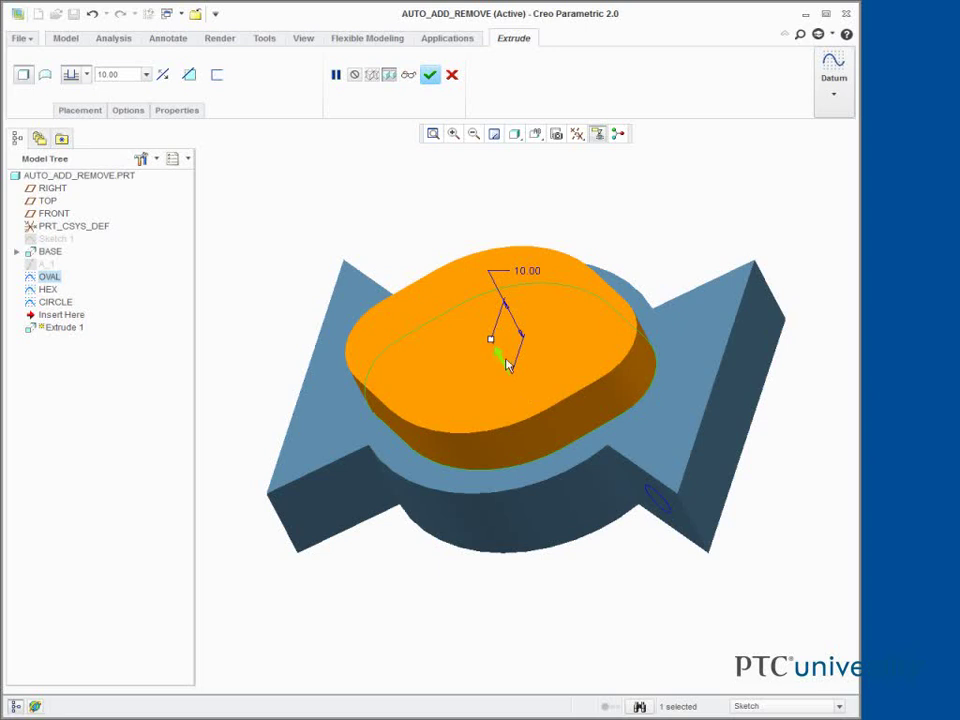
{"action": "left_click", "coordinate": [503, 363]}
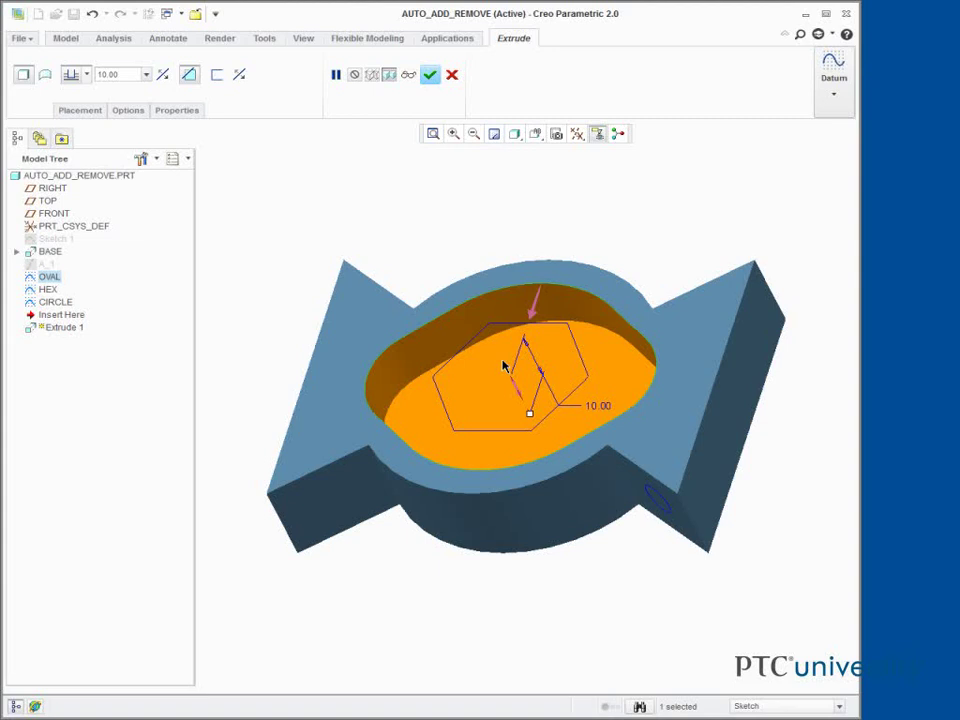
{"action": "left_click", "coordinate": [430, 76]}
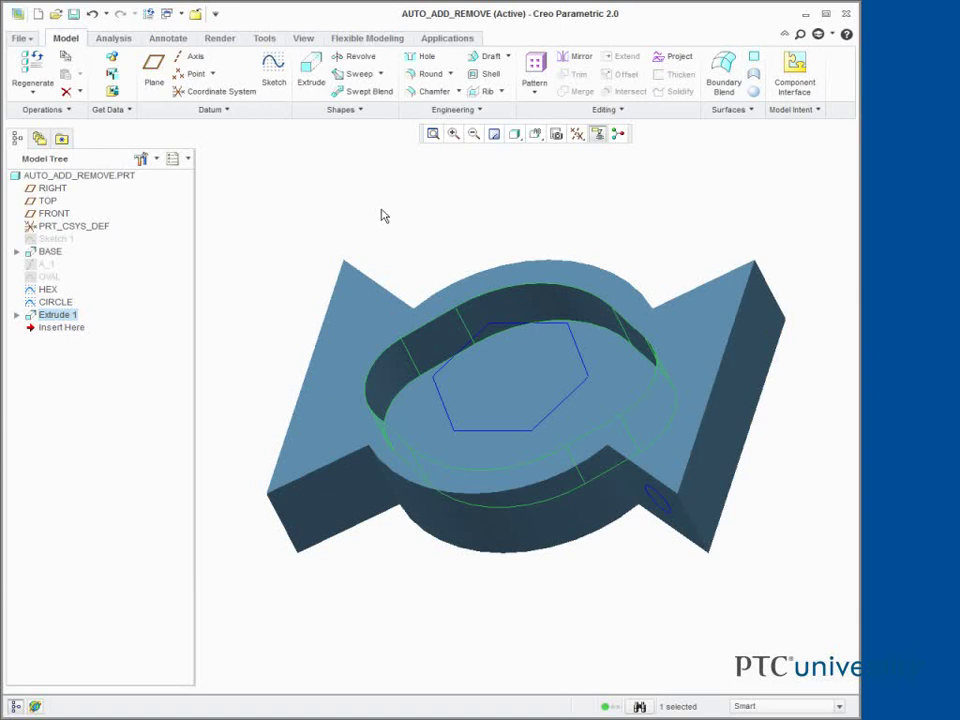
- Extrude the HEX sketch downward with To Next depth and finish the feature
{"action": "left_click", "coordinate": [311, 66]}
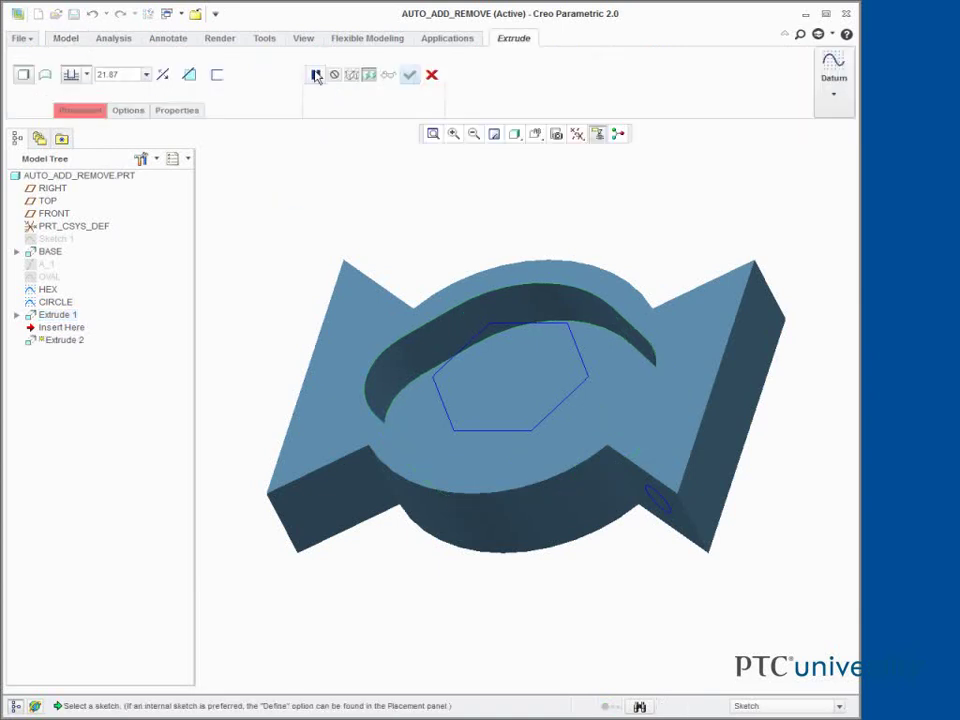
{"action": "left_click", "coordinate": [46, 290]}
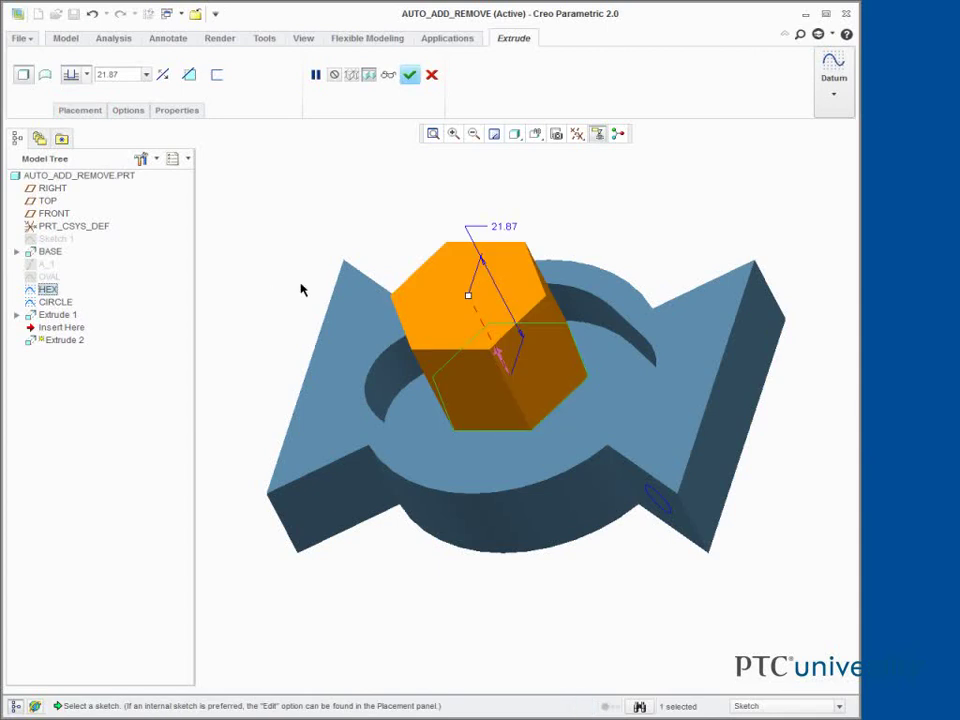
{"action": "left_click_drag", "start_coordinate": [468, 301], "coordinate": [533, 450]}
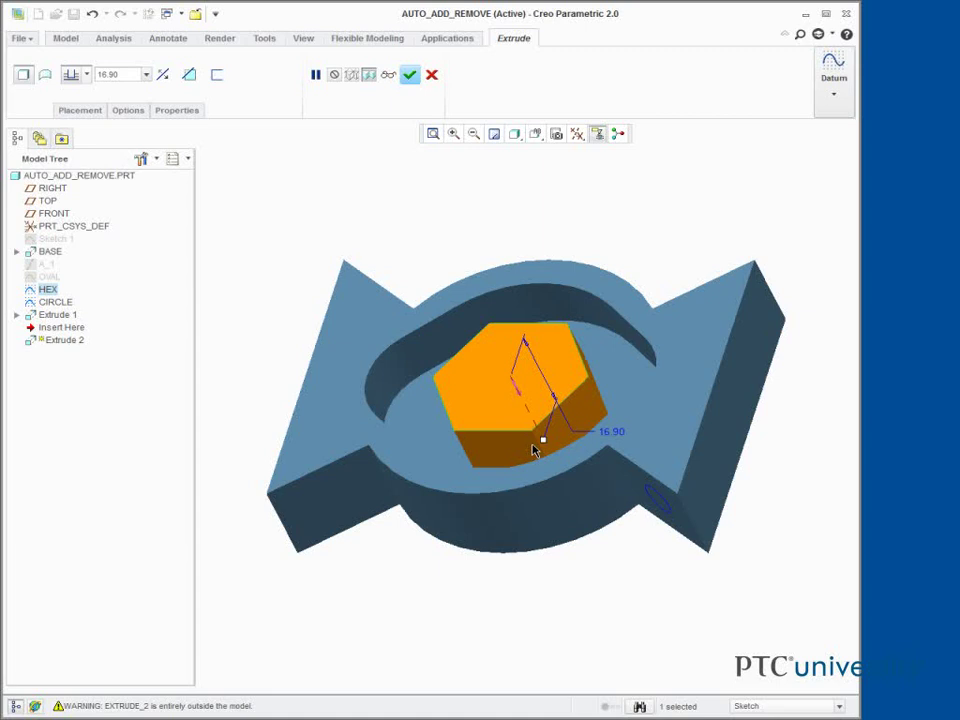
{"action": "left_click", "coordinate": [72, 75]}
{"action": "left_click", "coordinate": [70, 142]}
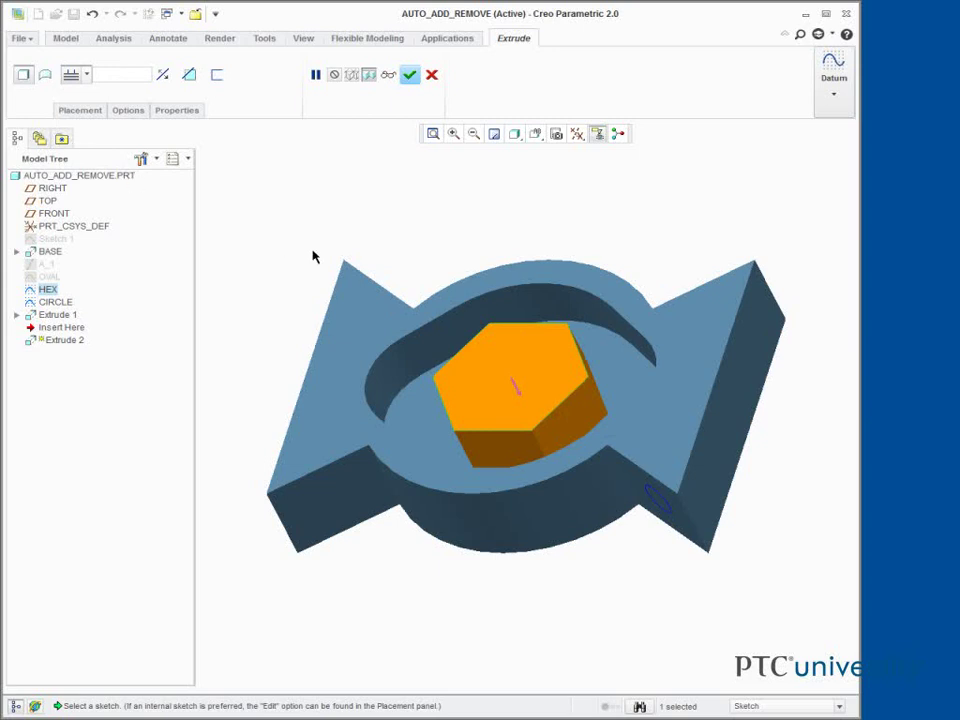
{"action": "left_click", "coordinate": [409, 74]}
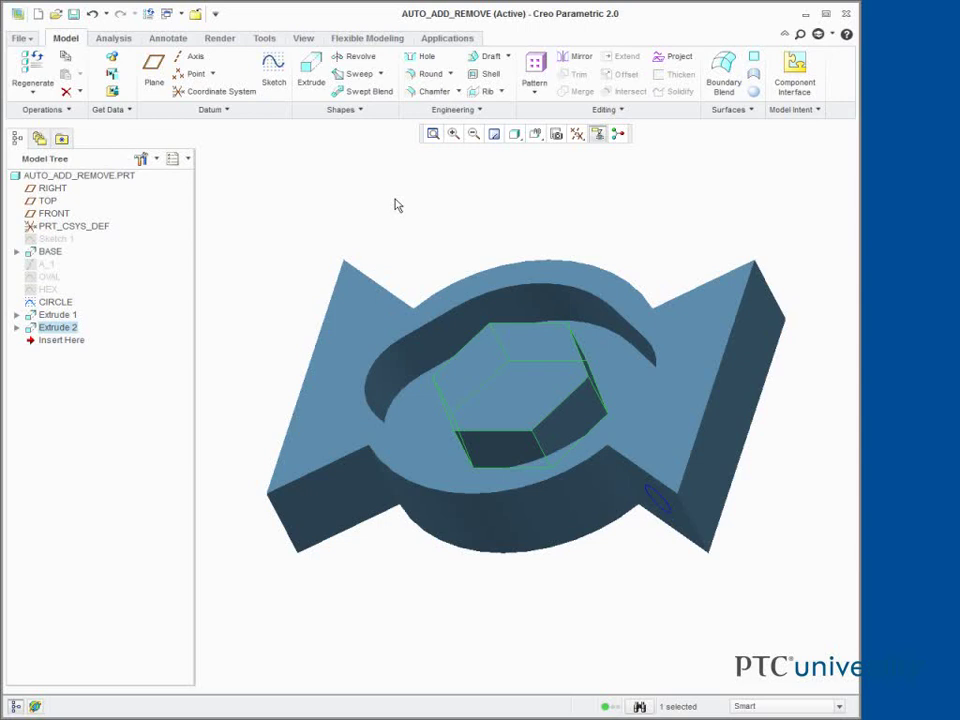
- Revolve the CIRCLE sketch and drag its sweep angle to 70.0 degrees
{"action": "left_click", "coordinate": [356, 57]}
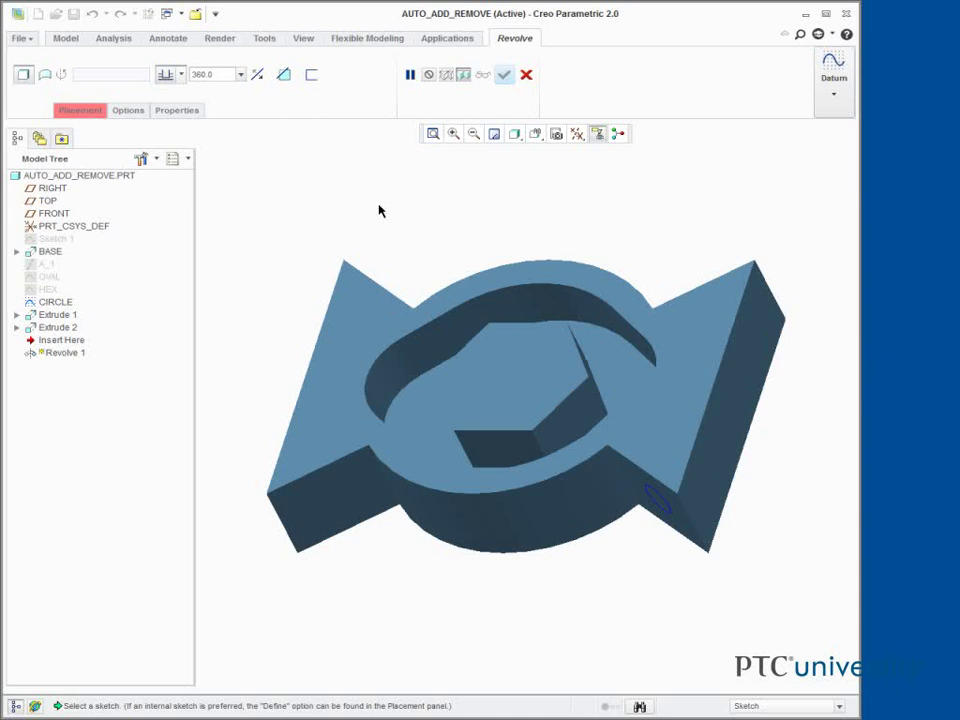
{"action": "left_click", "coordinate": [55, 301]}
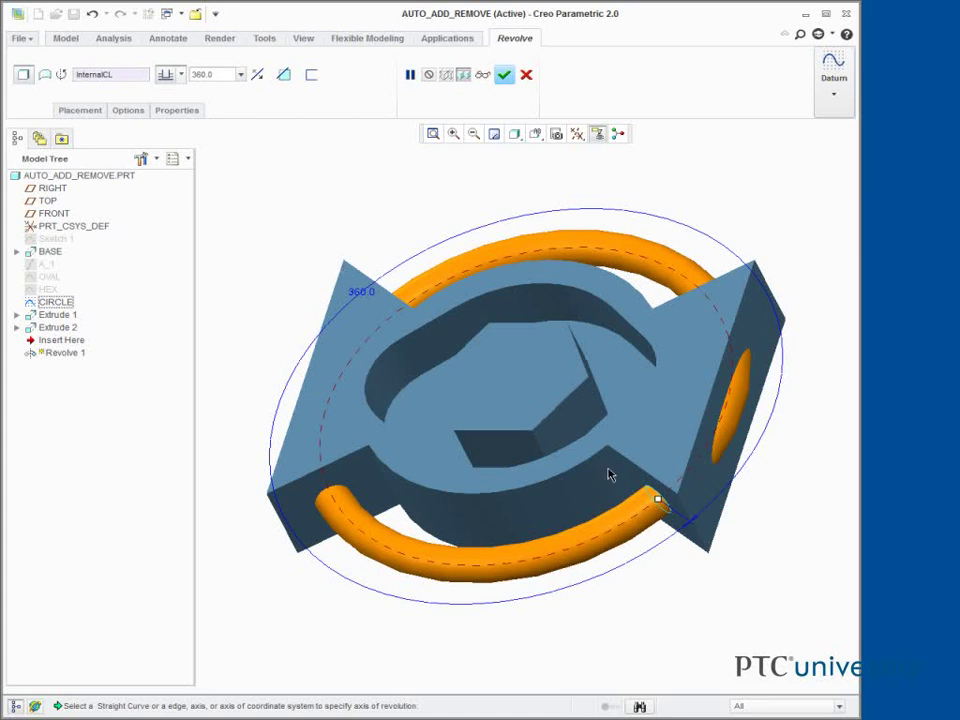
{"action": "left_click_drag", "start_coordinate": [649, 506], "coordinate": [471, 571]}
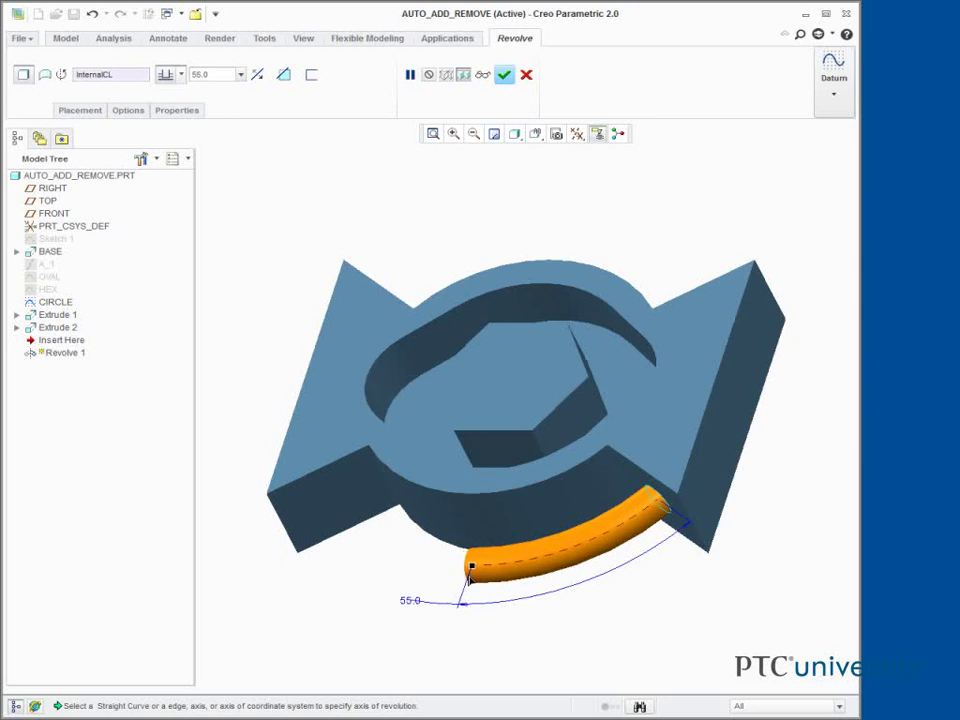
{"action": "left_click_drag", "start_coordinate": [469, 578], "coordinate": [699, 334]}
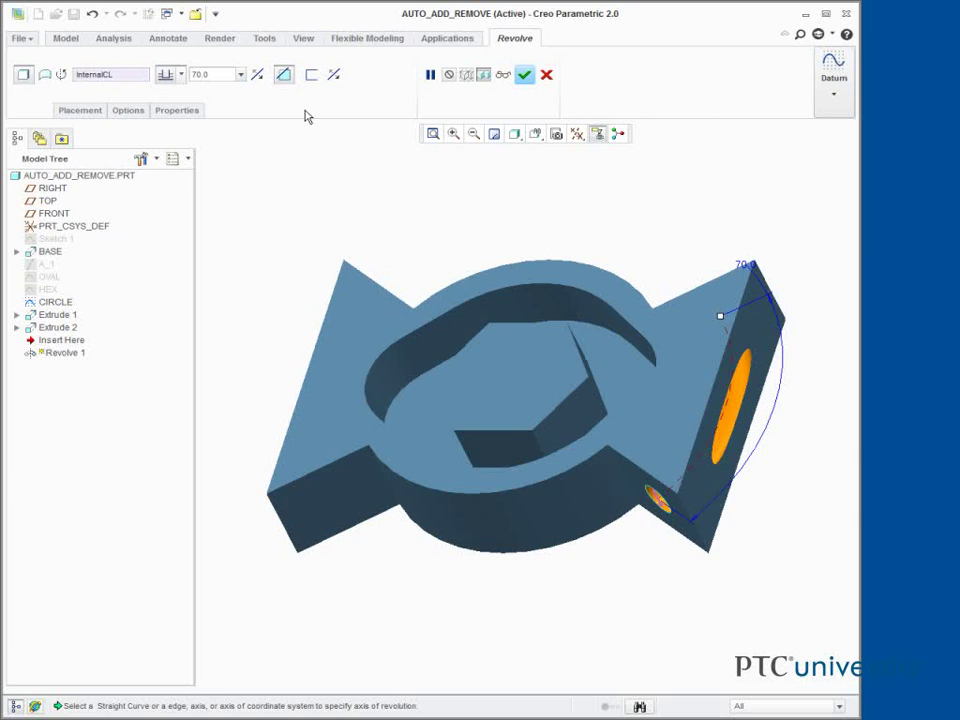
- Make the revolve add material on the flipped side, ending To Selected at the left end face
{"action": "left_click", "coordinate": [285, 74]}
{"action": "left_click", "coordinate": [257, 75]}
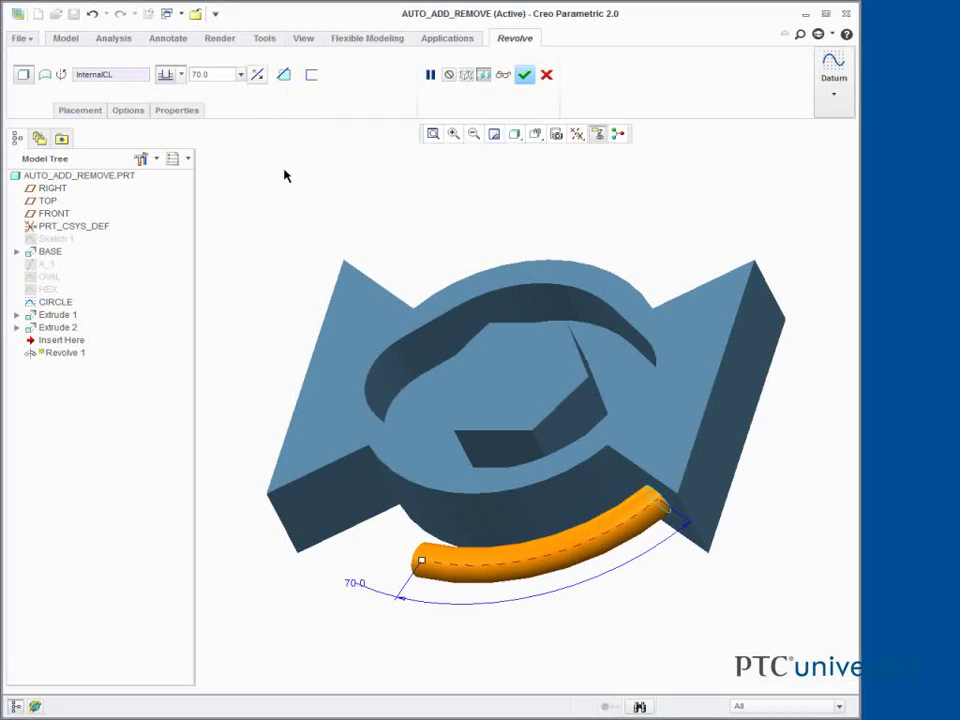
{"action": "right_click", "coordinate": [421, 565]}
{"action": "left_click", "coordinate": [446, 619]}
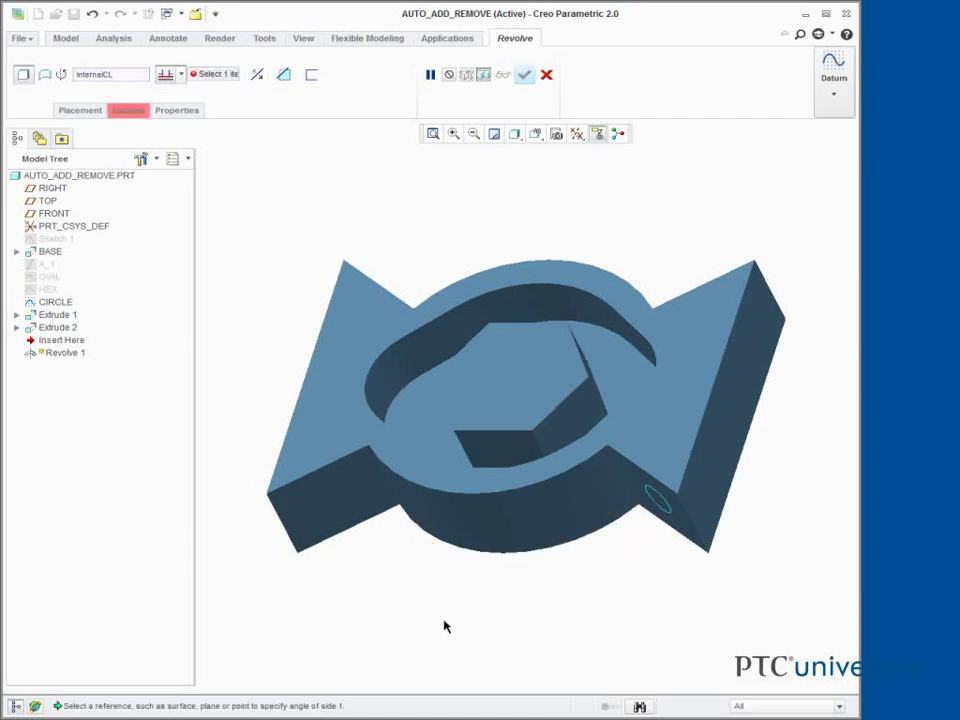
{"action": "left_click", "coordinate": [318, 507]}
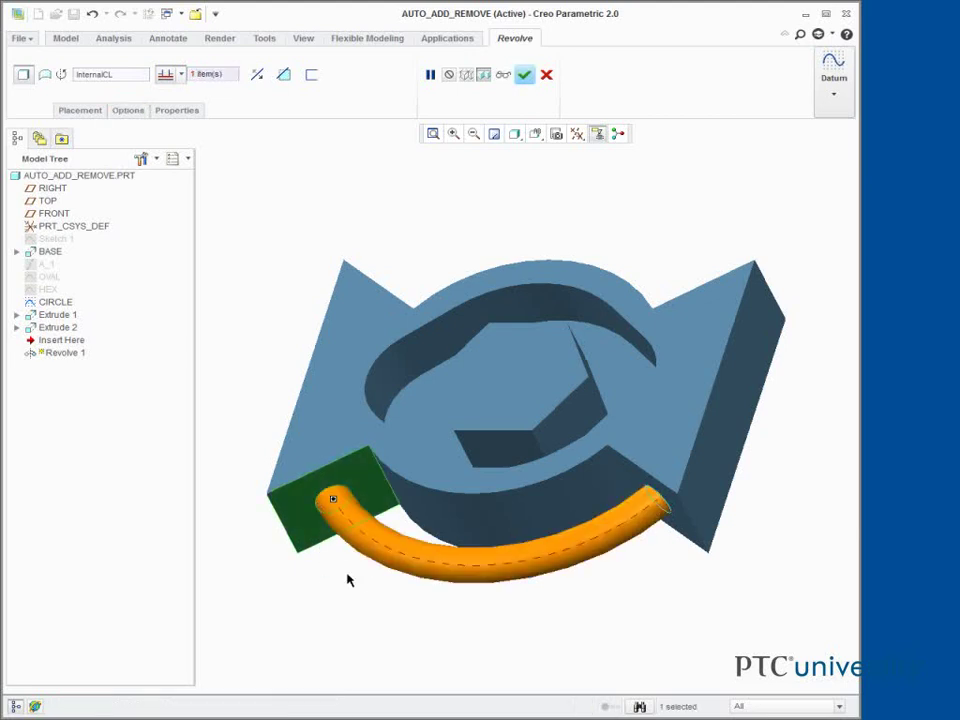
{"action": "left_click", "coordinate": [524, 74]}
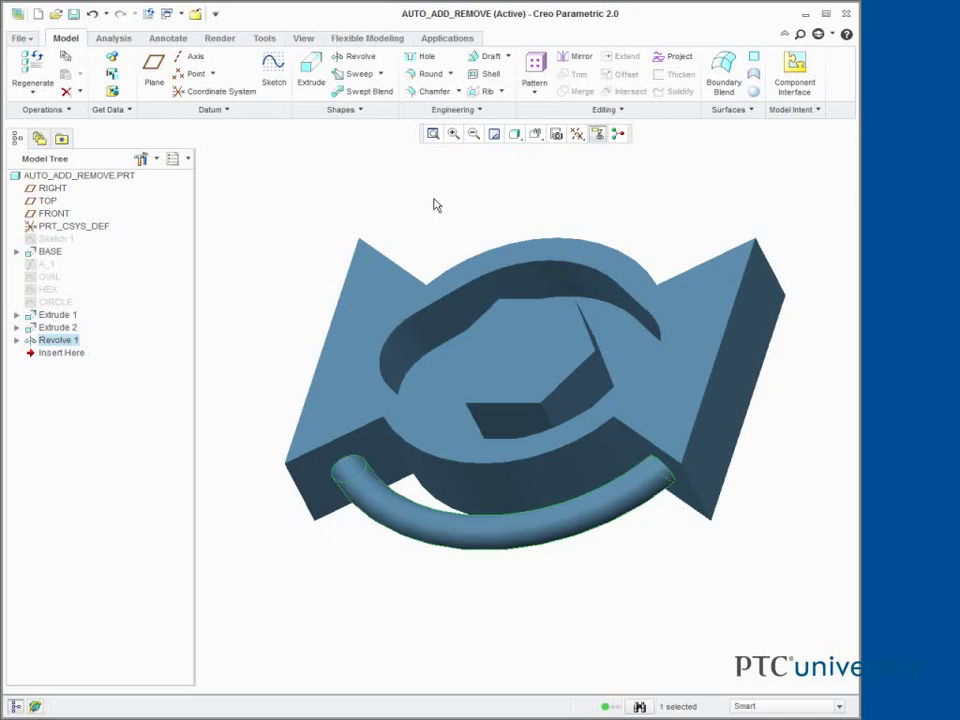
- Change auto_add_remove to no in the Configuration Editor, declining to save the config file
{"action": "left_click", "coordinate": [24, 38]}
{"action": "left_click", "coordinate": [57, 366]}
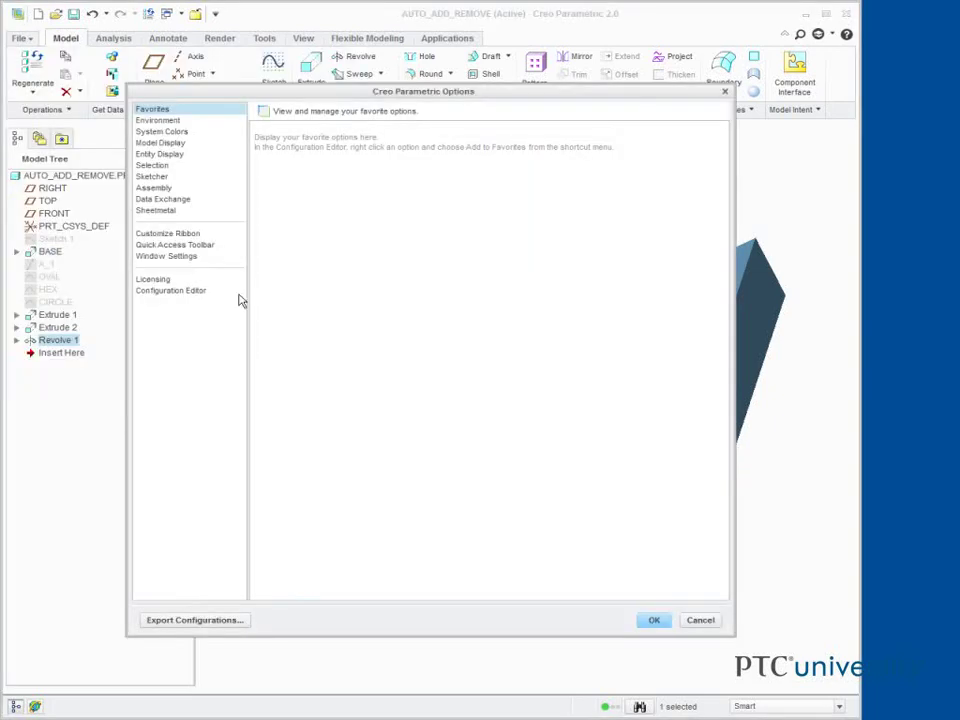
{"action": "left_click", "coordinate": [197, 289]}
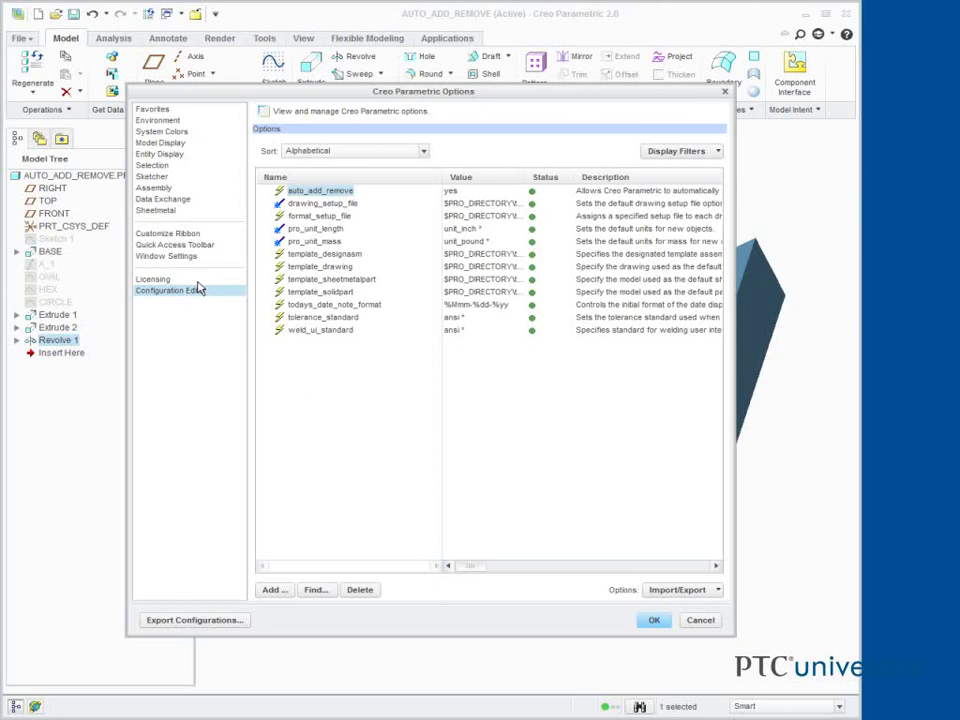
{"action": "left_click", "coordinate": [453, 192]}
{"action": "left_click", "coordinate": [518, 190]}
{"action": "left_click", "coordinate": [480, 203]}
{"action": "left_click", "coordinate": [653, 620]}
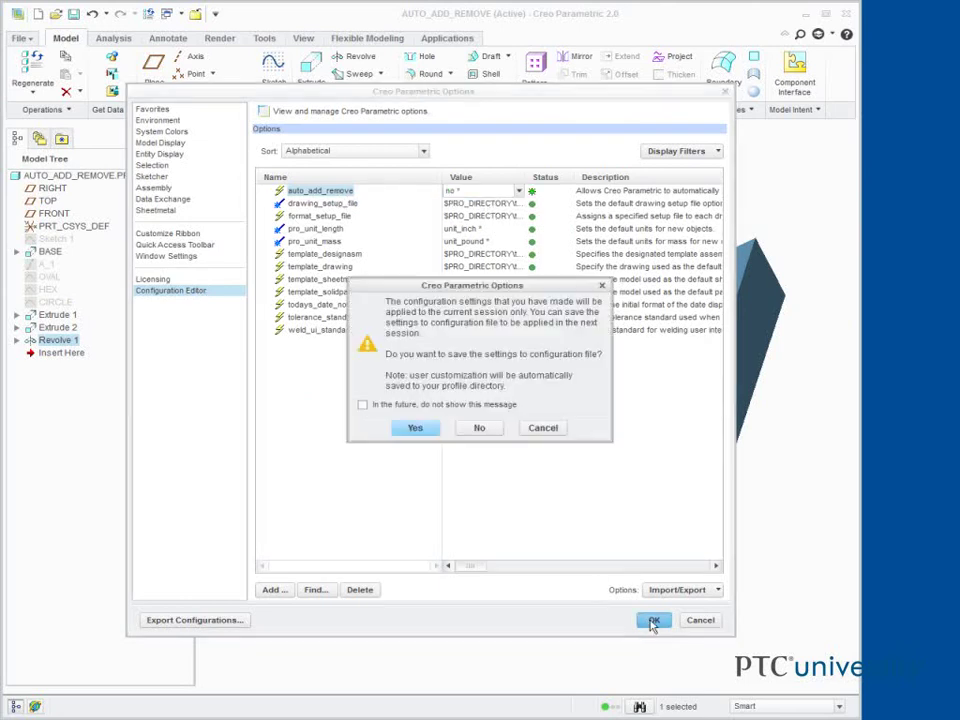
{"action": "left_click", "coordinate": [480, 427]}
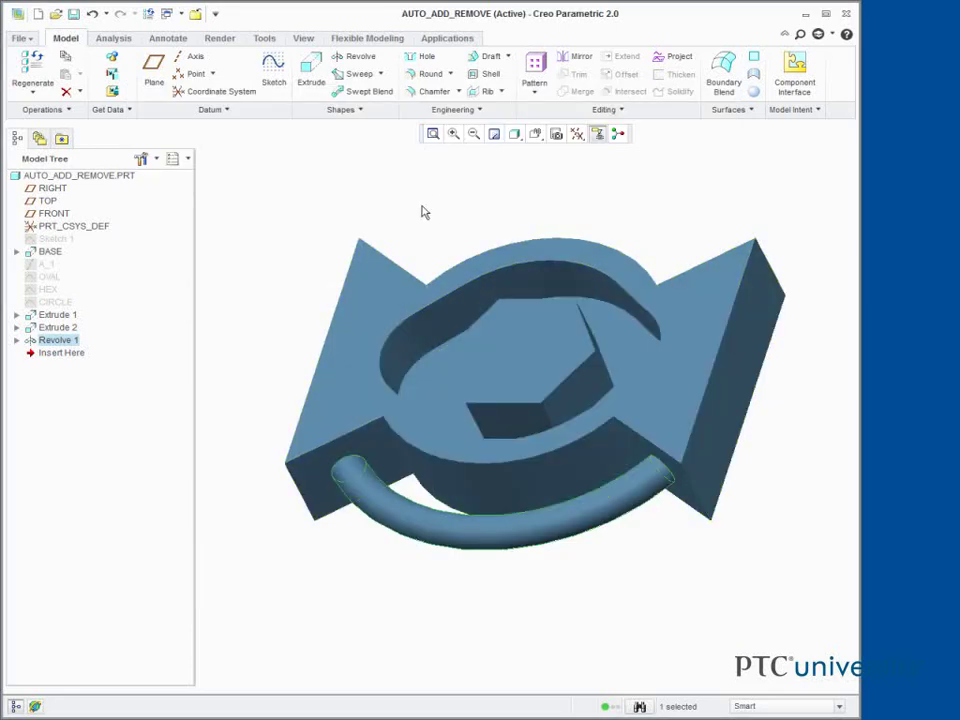